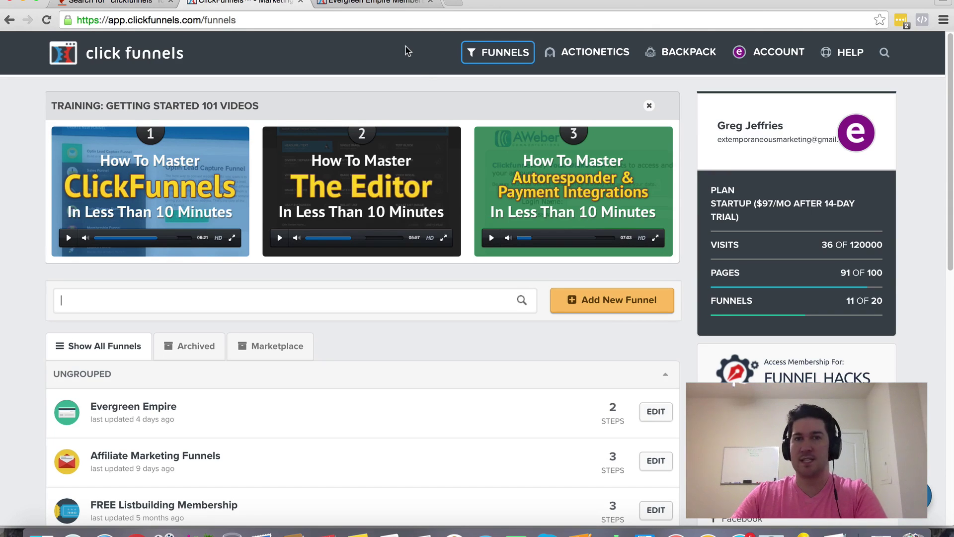
scroll(418, 66, down, 1)
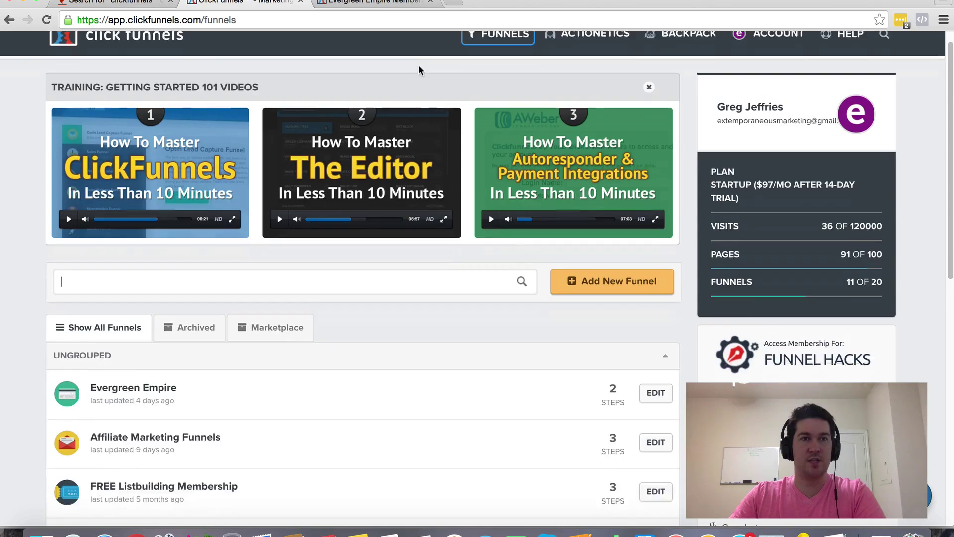
scroll(387, 150, down, 3)
Navigate into Affiliate Marketing Funnels and select the FaceBeast Optin step from Other Funnel Steps.
click(178, 317)
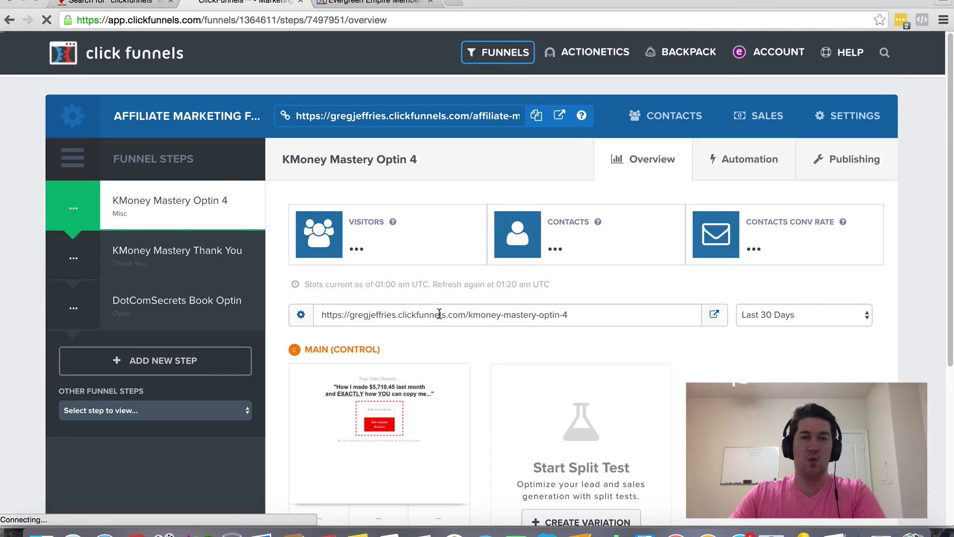
scroll(418, 314, down, 1)
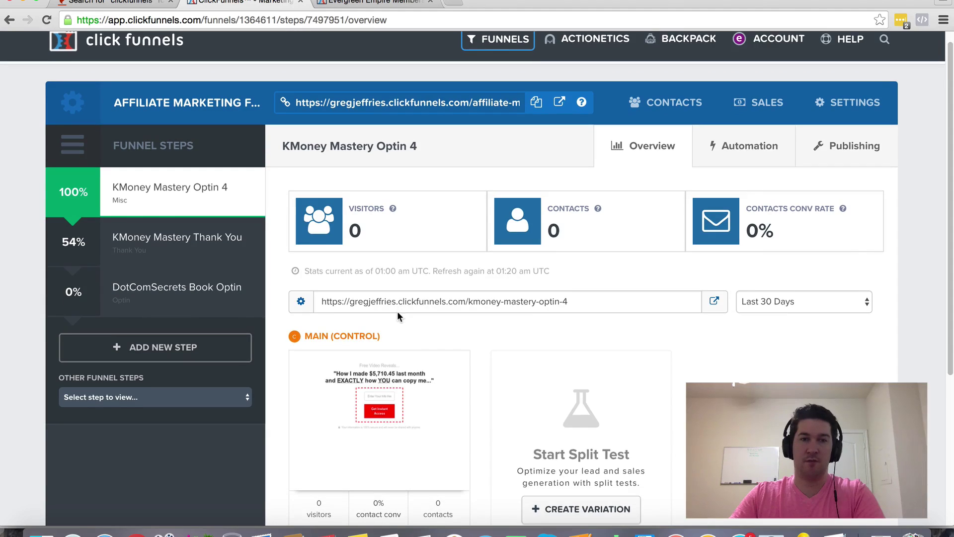
scroll(465, 315, up, 1)
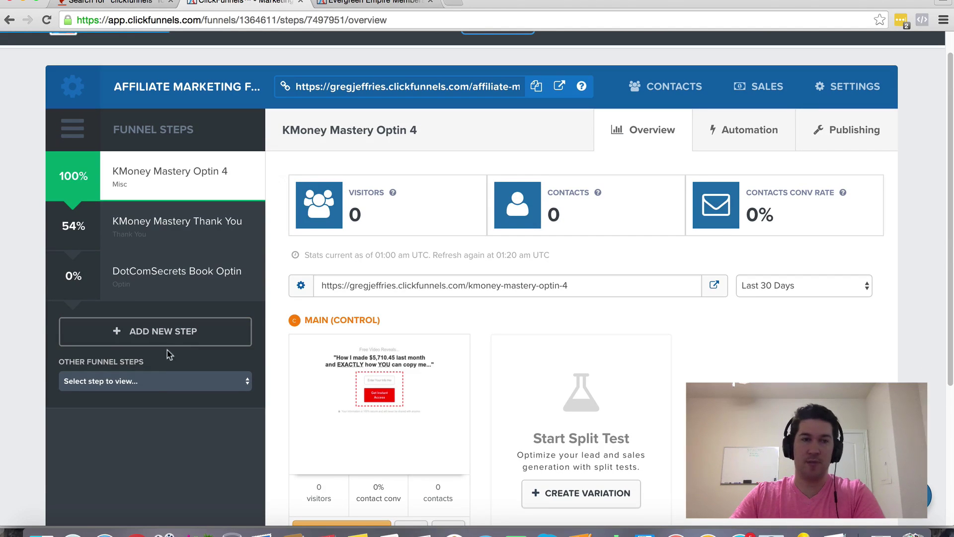
click(168, 382)
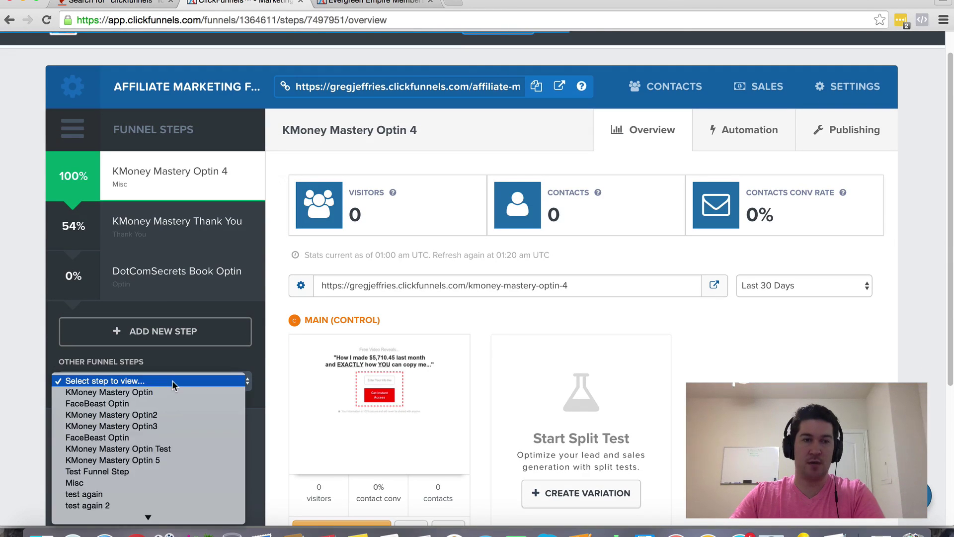
click(169, 404)
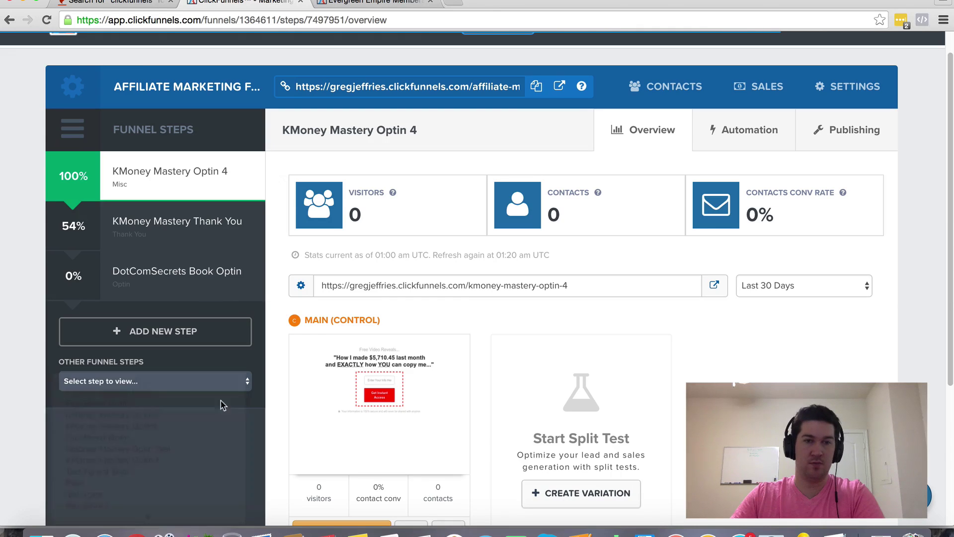
scroll(306, 407, down, 2)
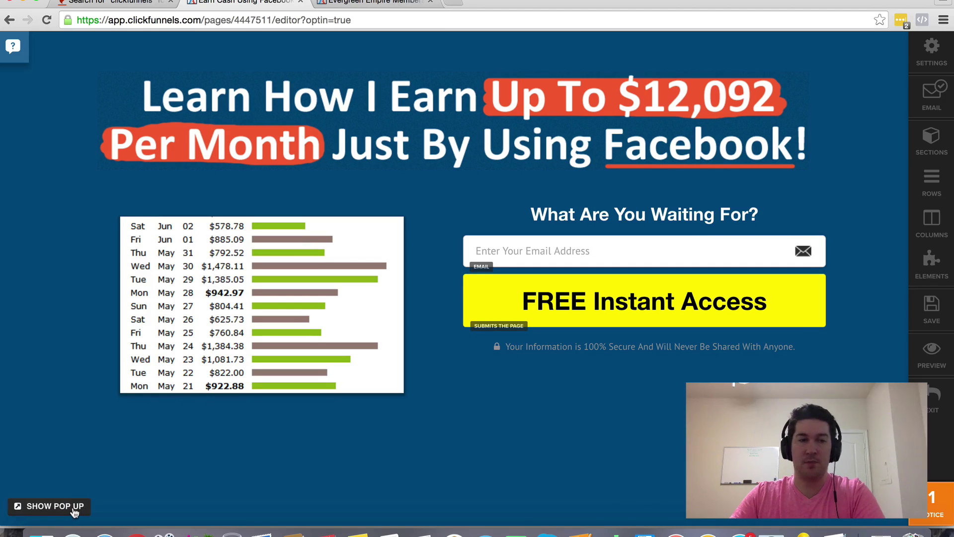
Preview the empty pop-up twice, then move to the $5,710.45 optin page's settings.
click(64, 509)
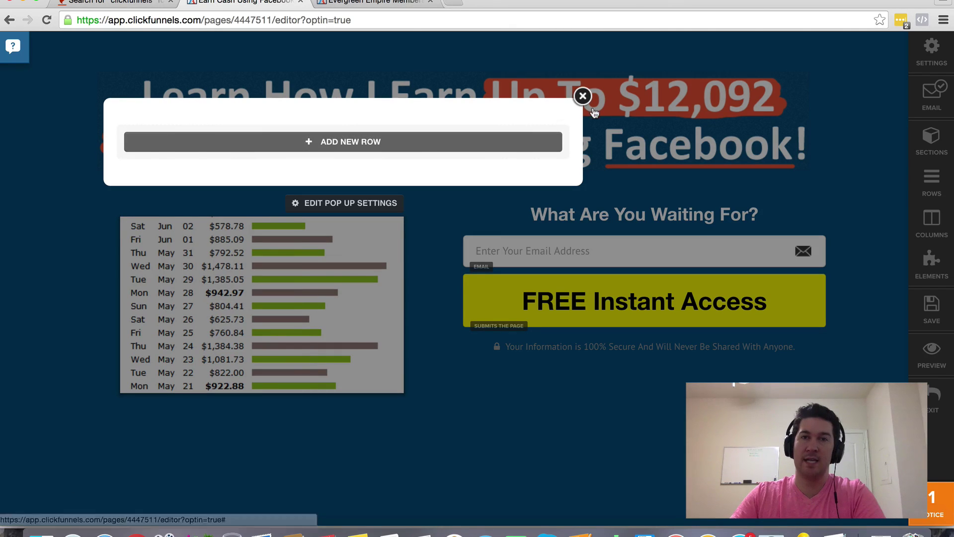
click(583, 96)
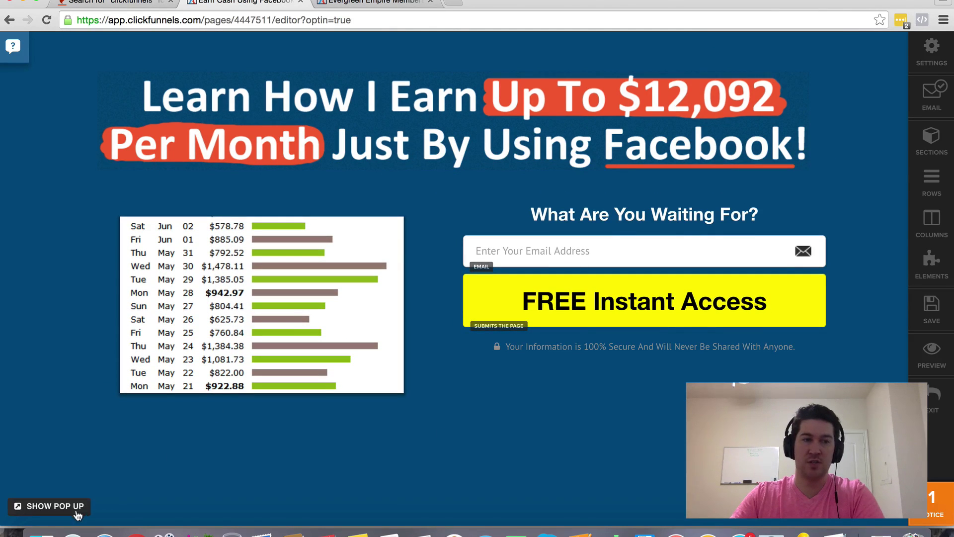
click(56, 506)
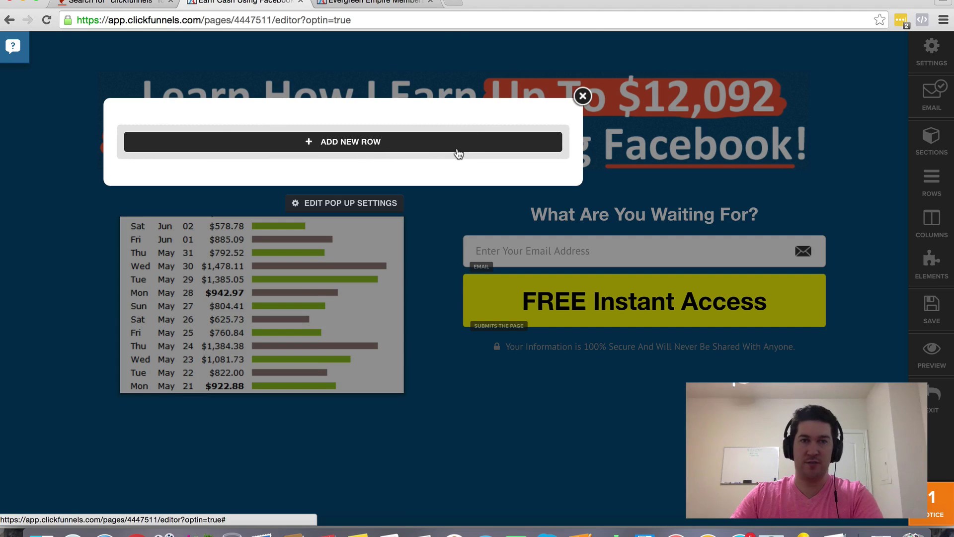
click(582, 96)
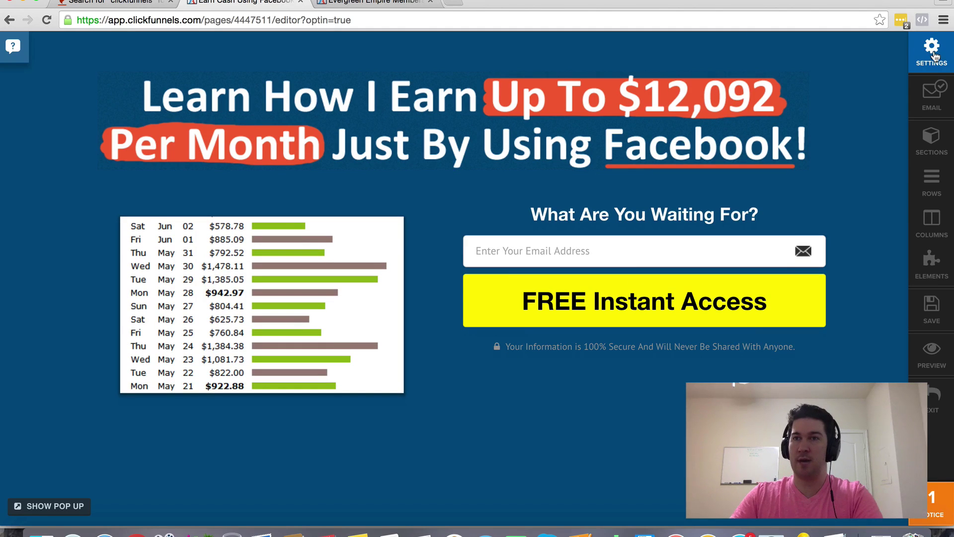
click(934, 51)
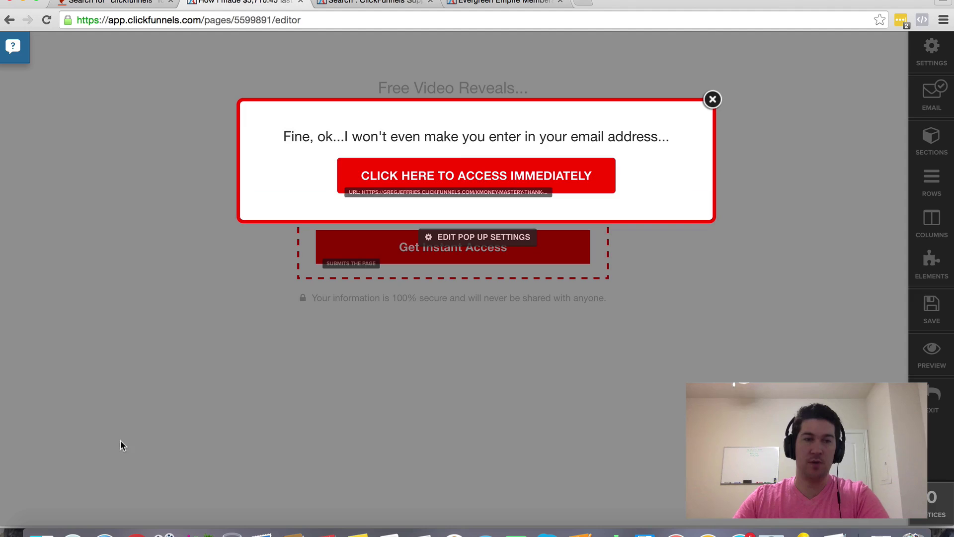
Inspect the pop-up's Modal Block layout, border and delay settings, then return to the main page.
click(713, 100)
click(48, 507)
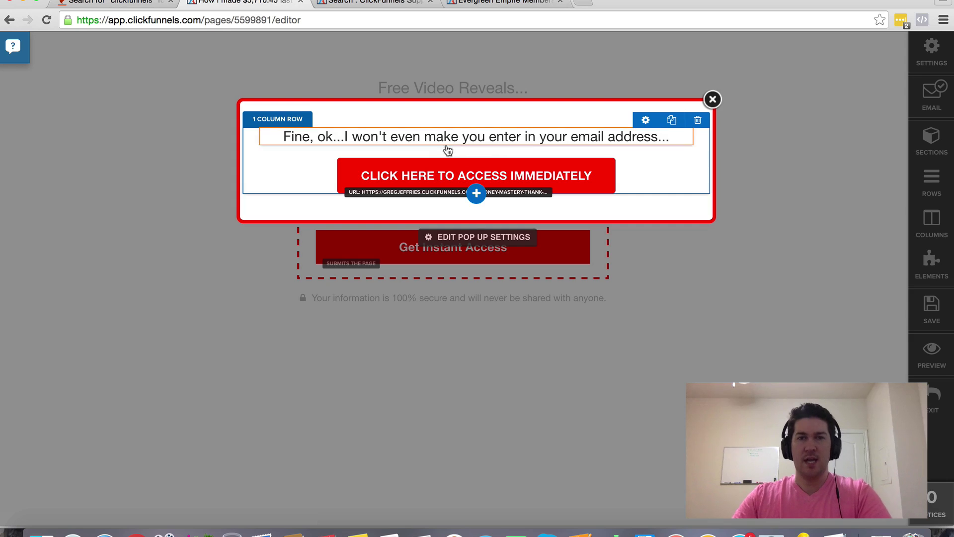
click(477, 237)
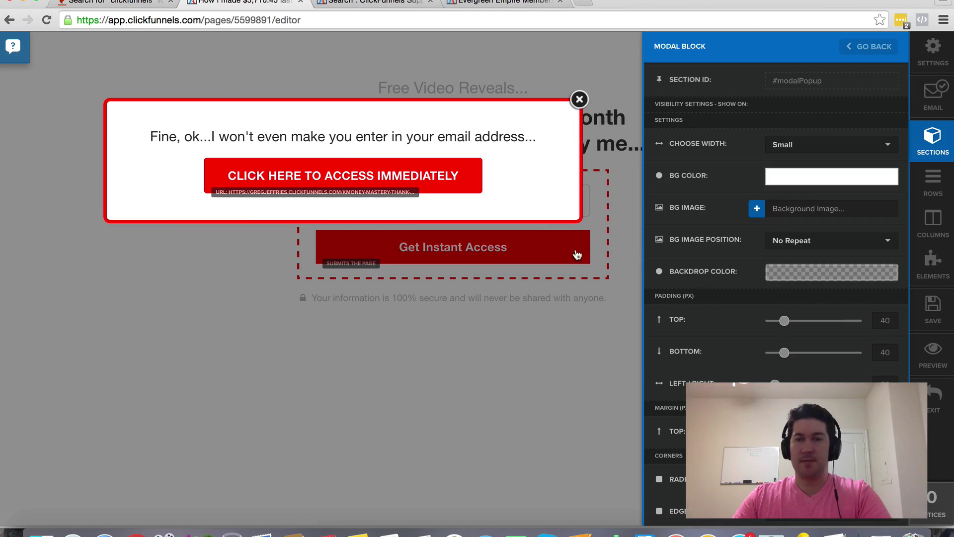
scroll(710, 325, down, 3)
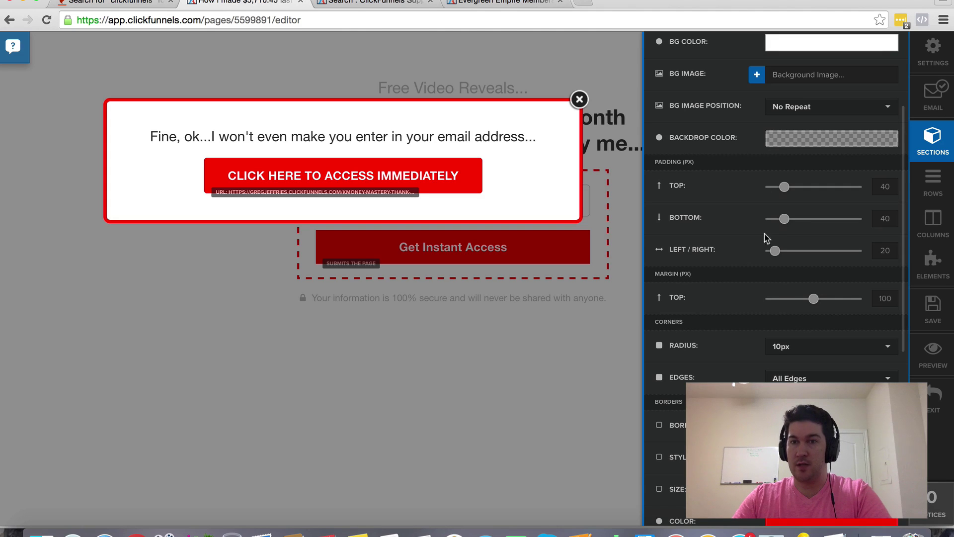
scroll(775, 276, down, 5)
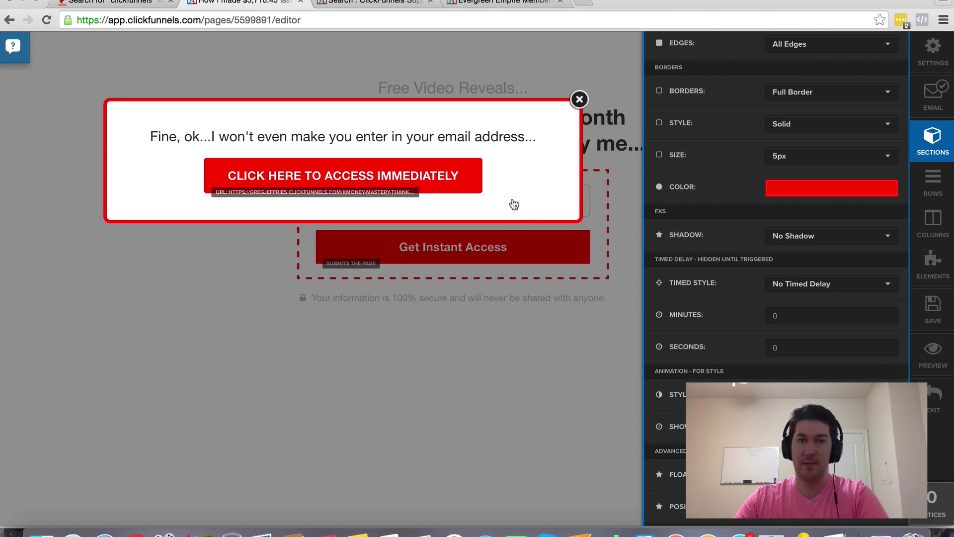
click(548, 193)
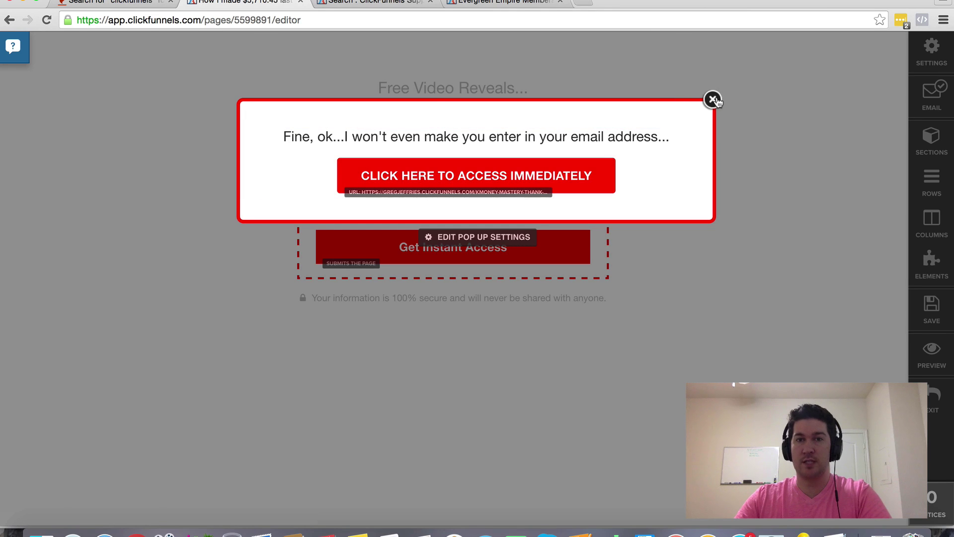
click(713, 100)
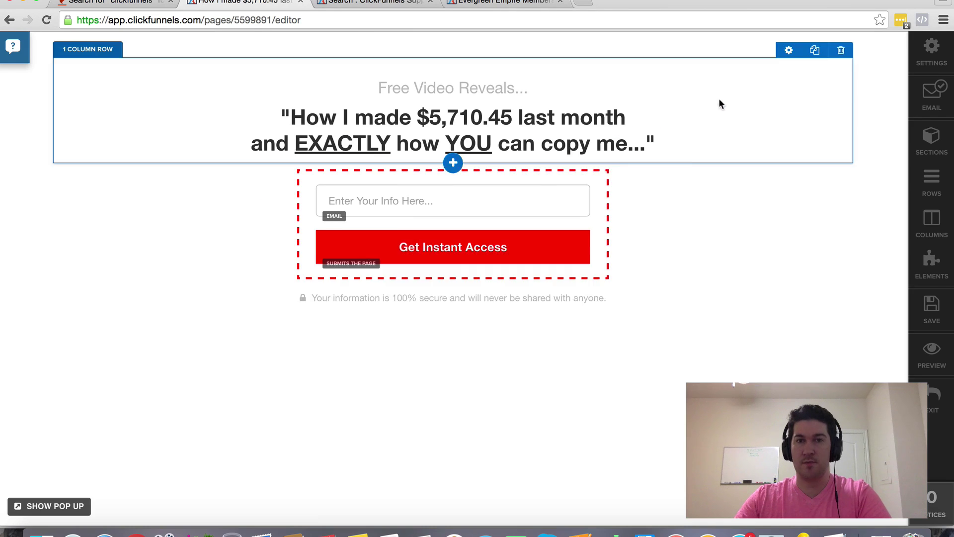
Replace the Get Instant Access button's #submit-form action with #open-popup.
click(553, 250)
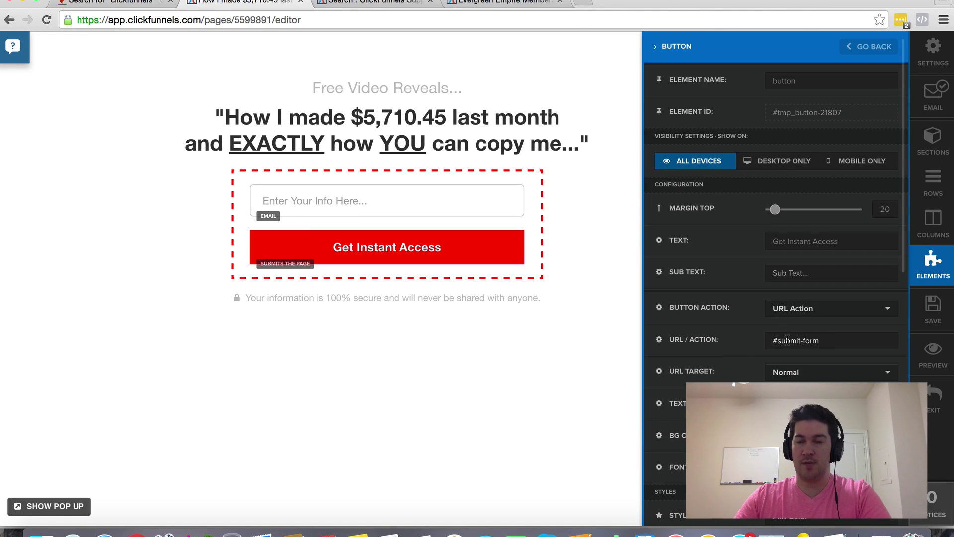
double_click(834, 340)
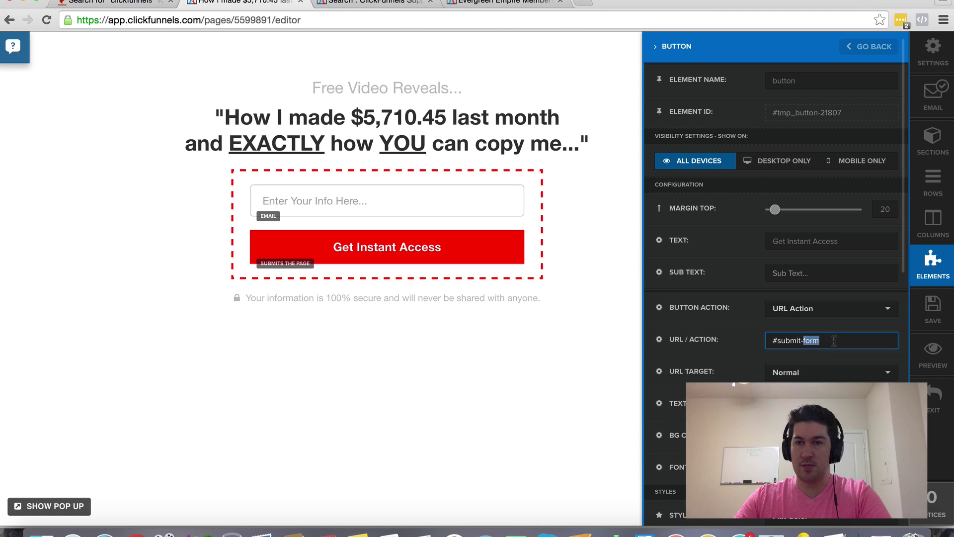
drag(835, 340, 746, 332)
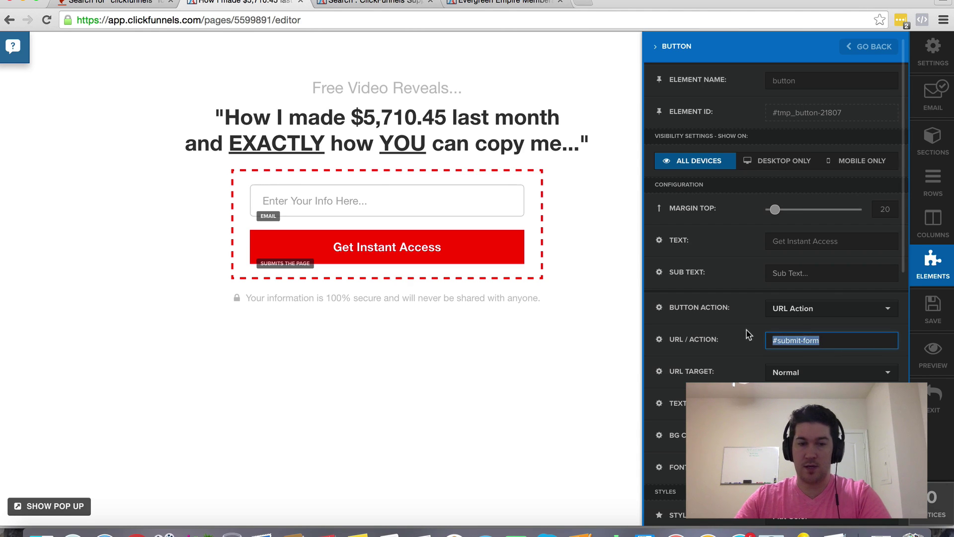
key(BackSpace)
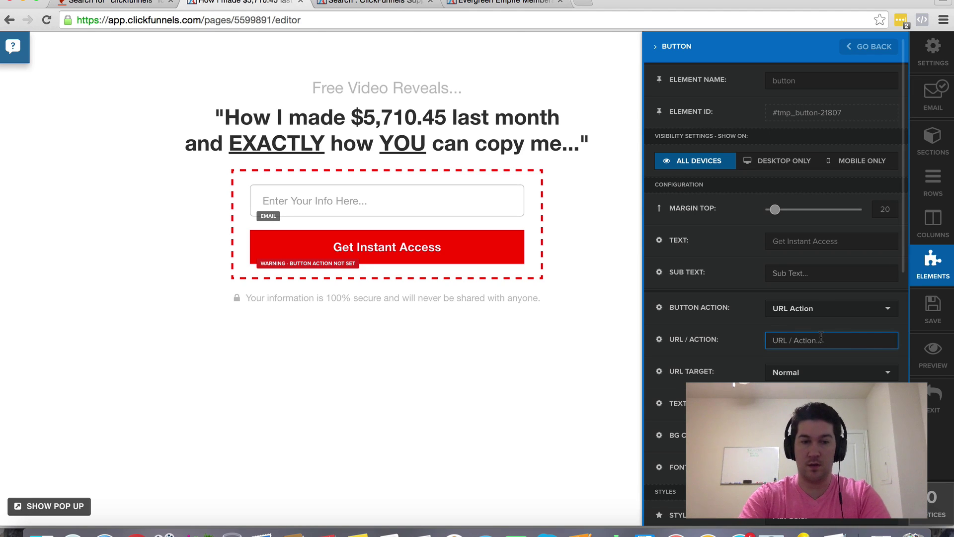
text(#)
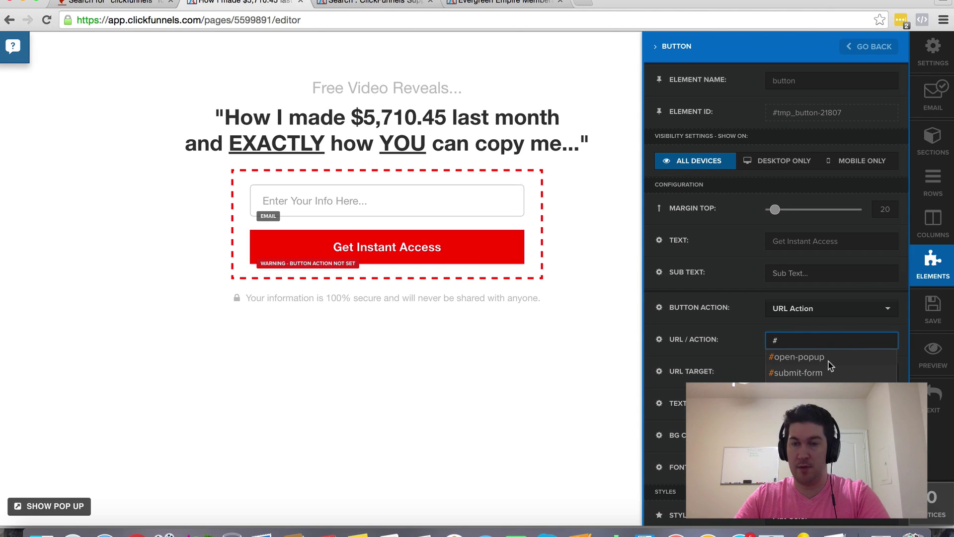
click(526, 325)
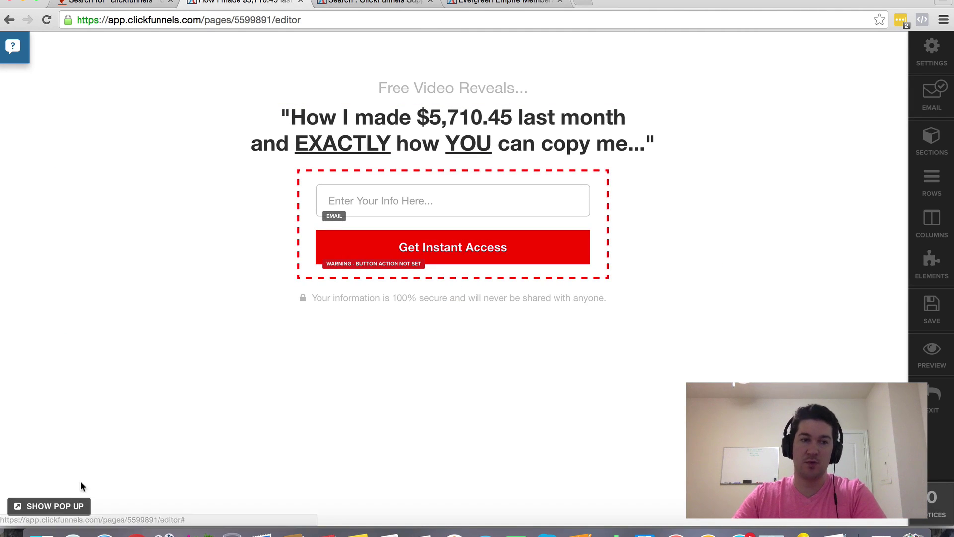
Preview the pop-up box over the page and dismiss it.
click(56, 506)
click(713, 101)
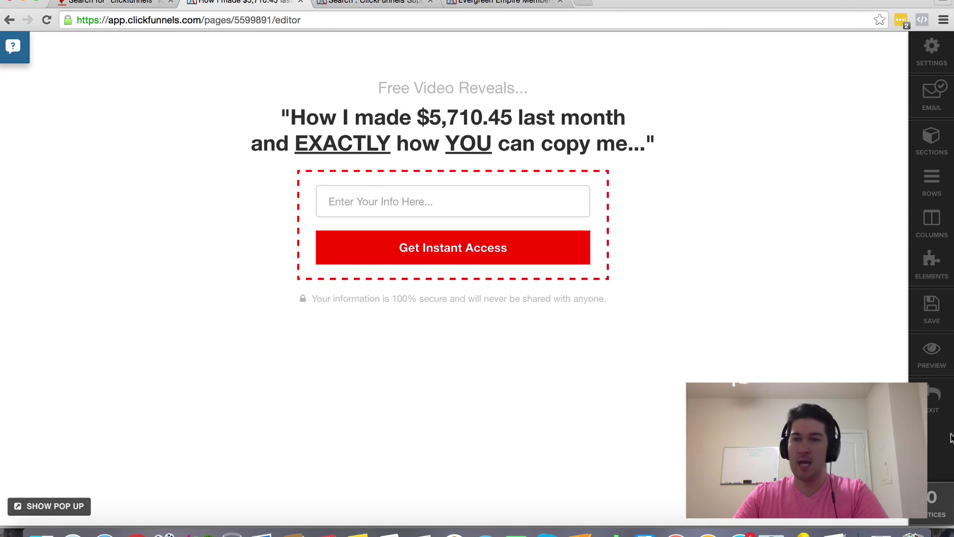
Exit the editor, confirming the Confirm Navigation dialog, back to KMoney Mastery Optin 4.
click(932, 399)
click(563, 200)
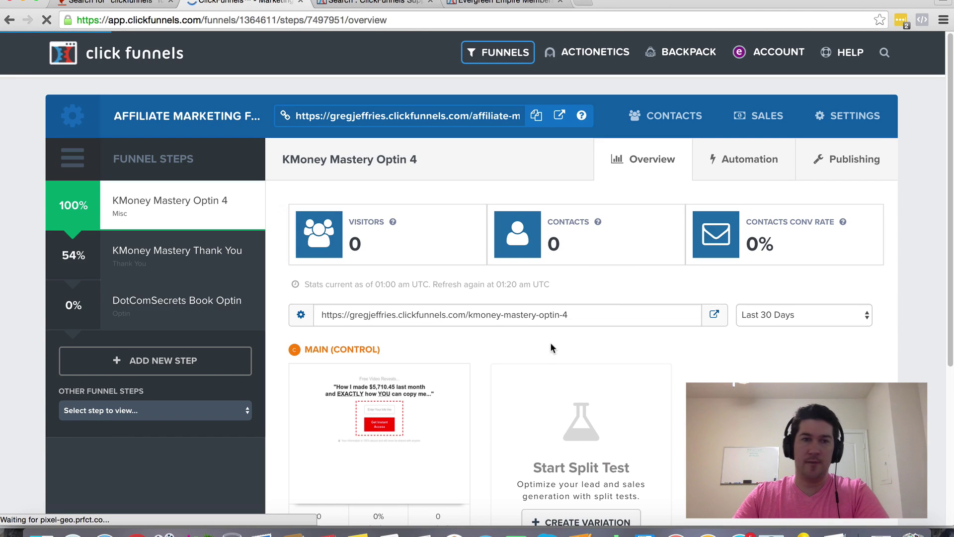
scroll(536, 339, down, 1)
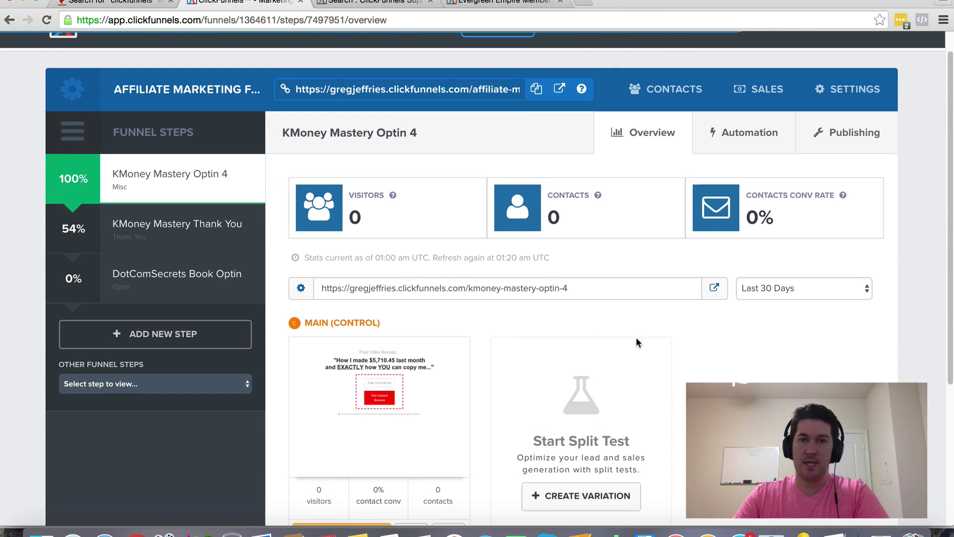
scroll(656, 351, down, 2)
scroll(692, 358, down, 1)
scroll(587, 358, up, 3)
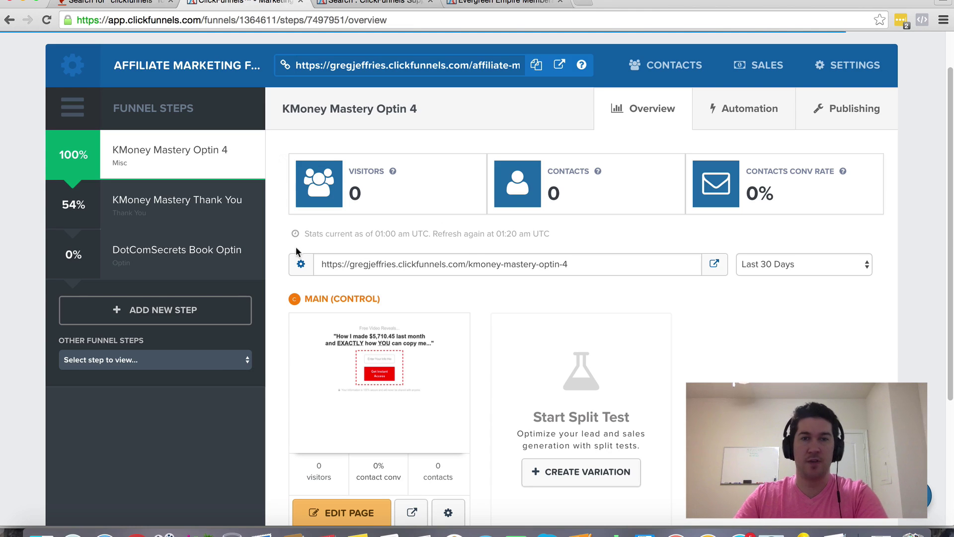
scroll(735, 222, up, 1)
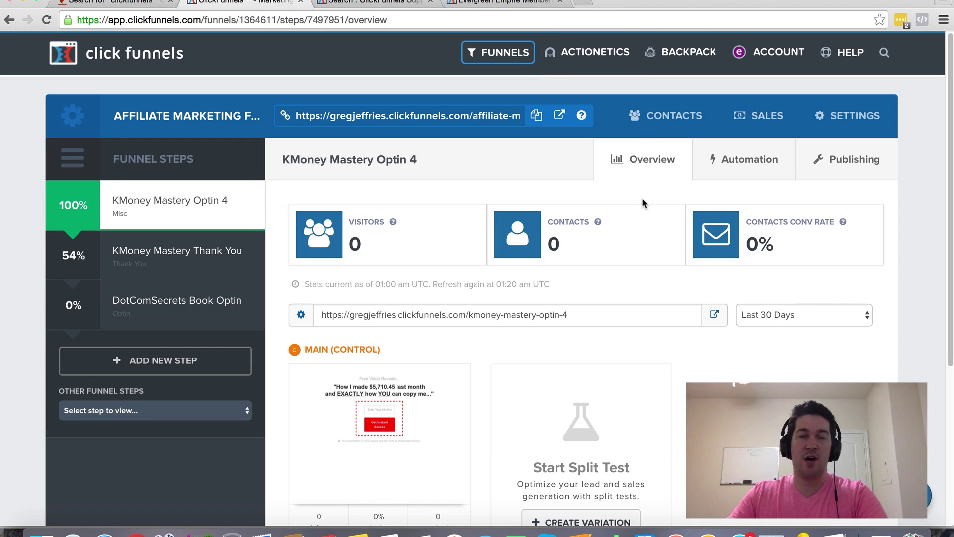
Return to the funnels dashboard via the ClickFunnels logo.
click(172, 59)
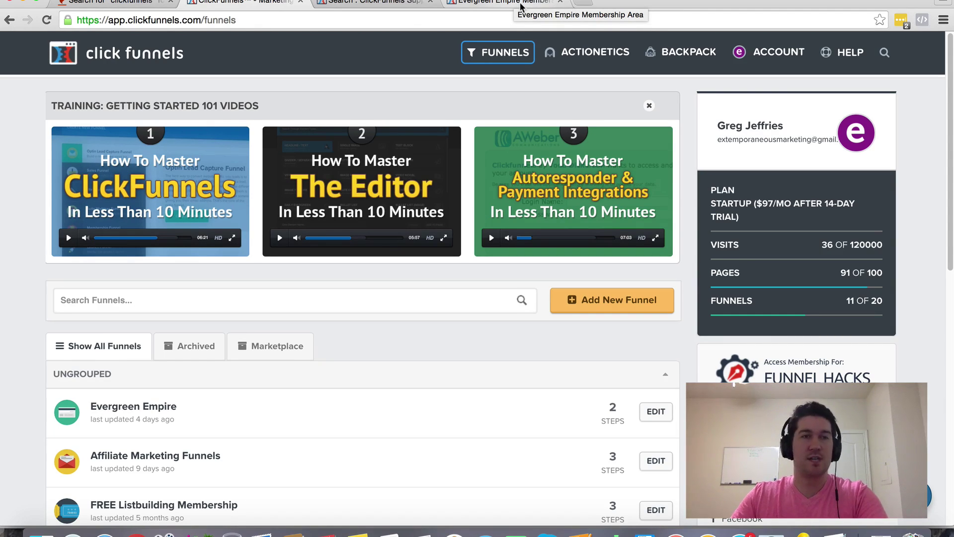
click(521, 6)
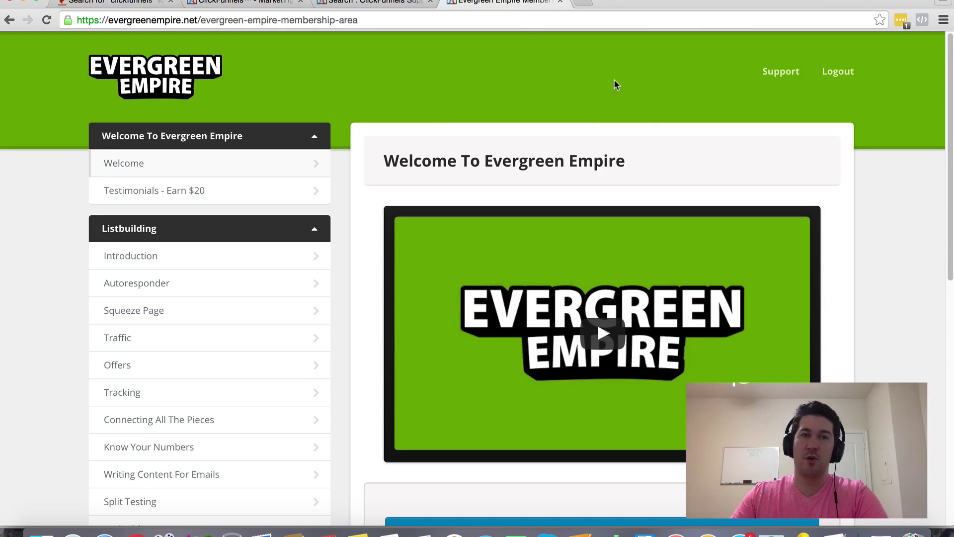
scroll(611, 82, down, 1)
scroll(609, 83, up, 1)
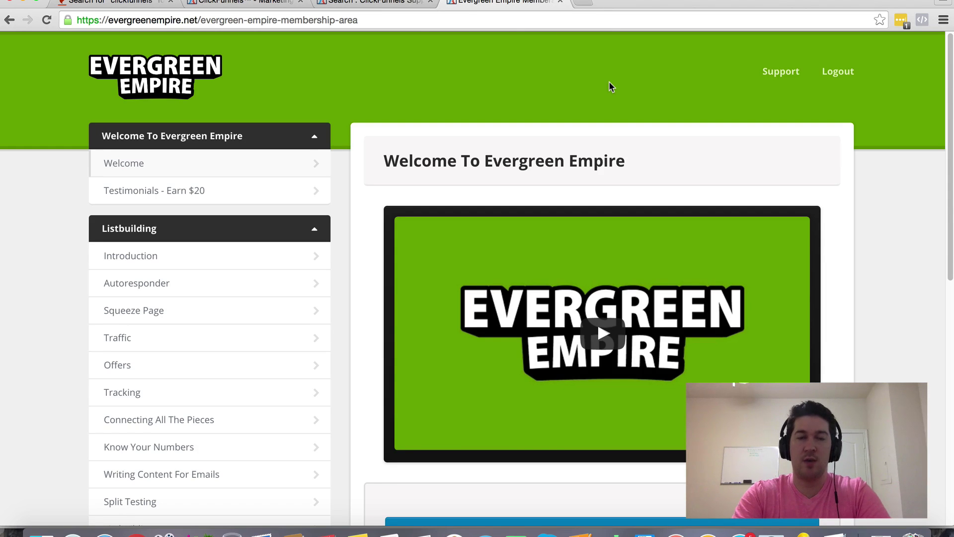
click(313, 231)
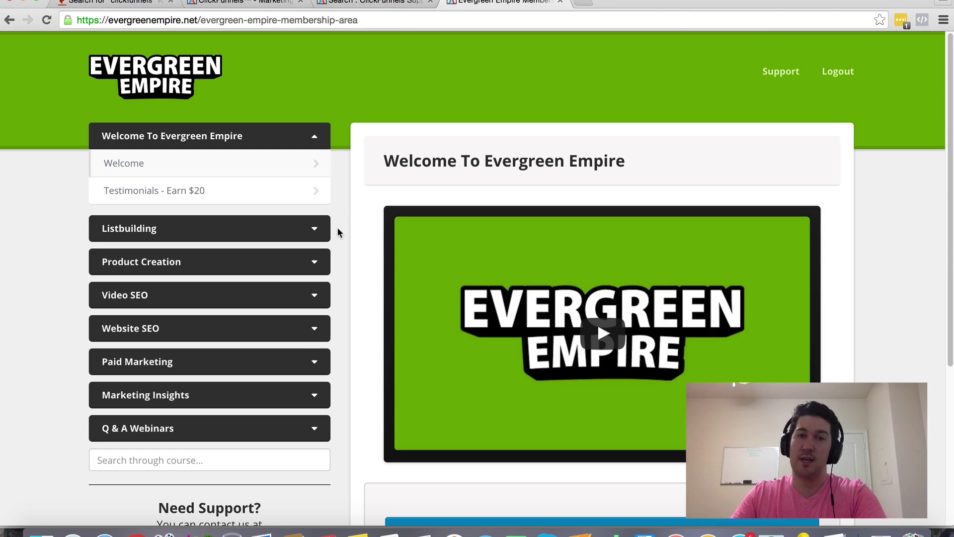
click(315, 232)
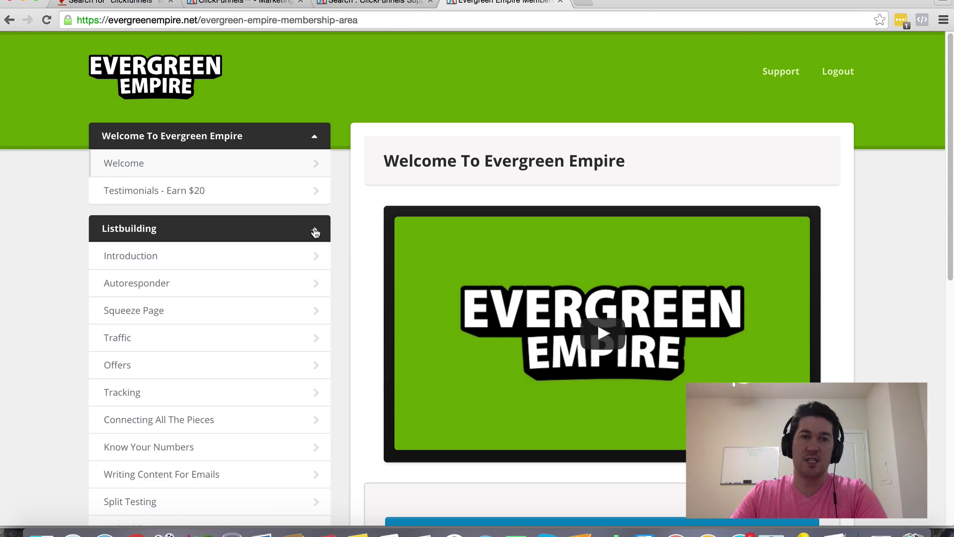
click(315, 232)
click(314, 264)
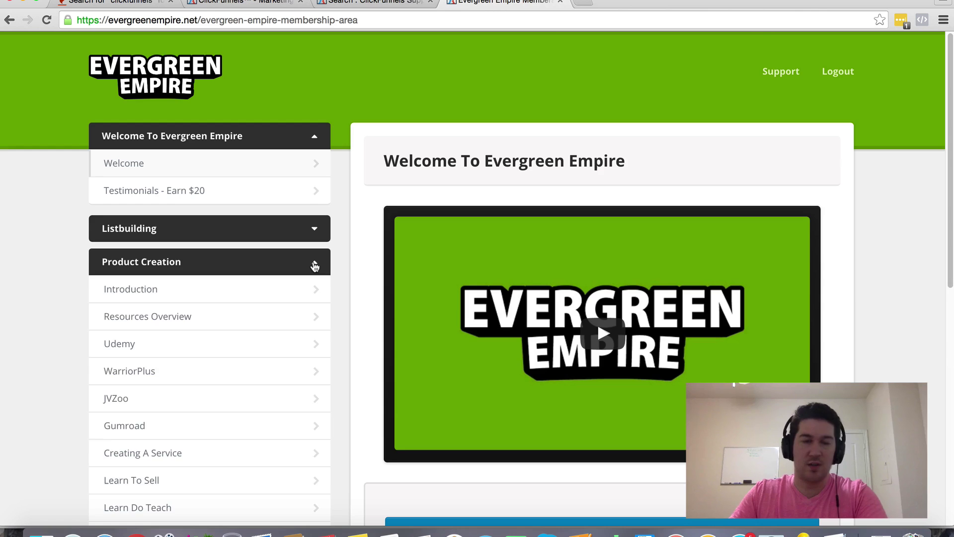
click(315, 266)
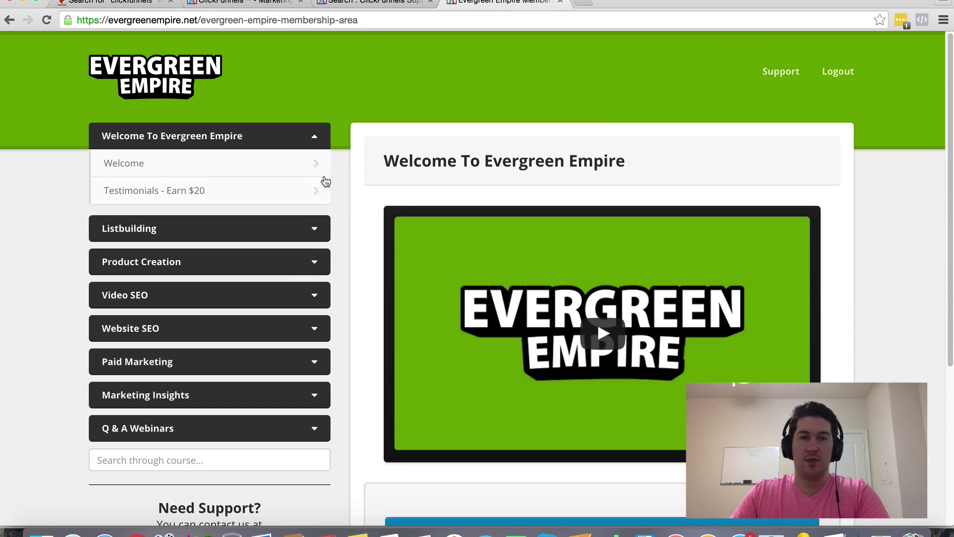
click(260, 3)
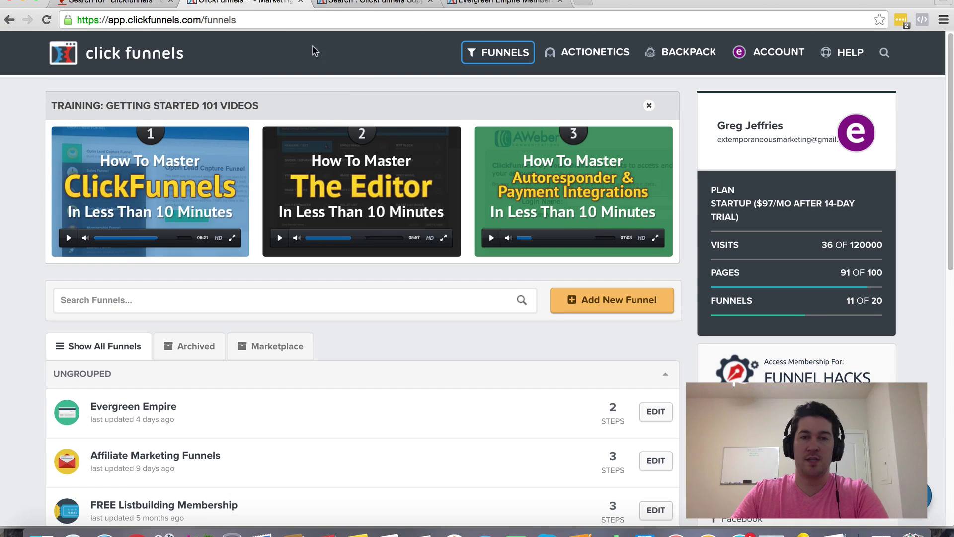